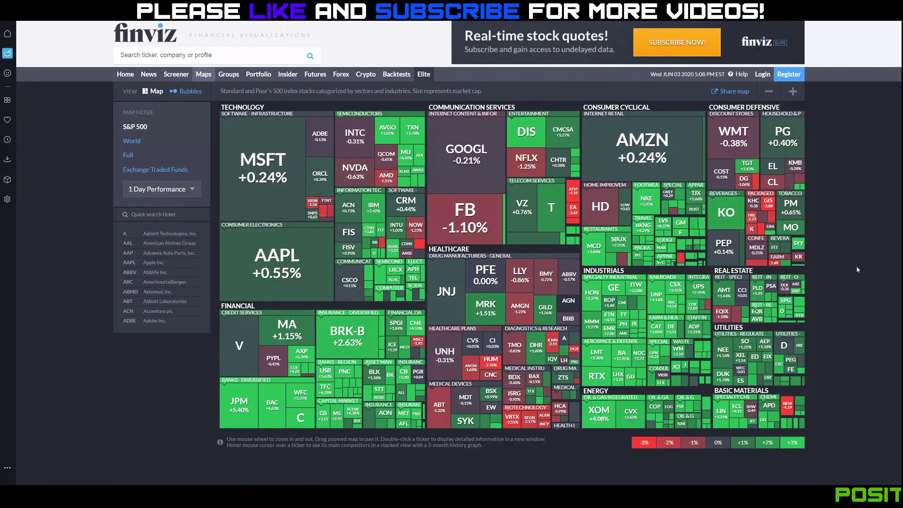
Step: Check today's date and time in the system calendar, and inspect the semiconductor stocks on the S&P 500 map
left_click(882, 498)
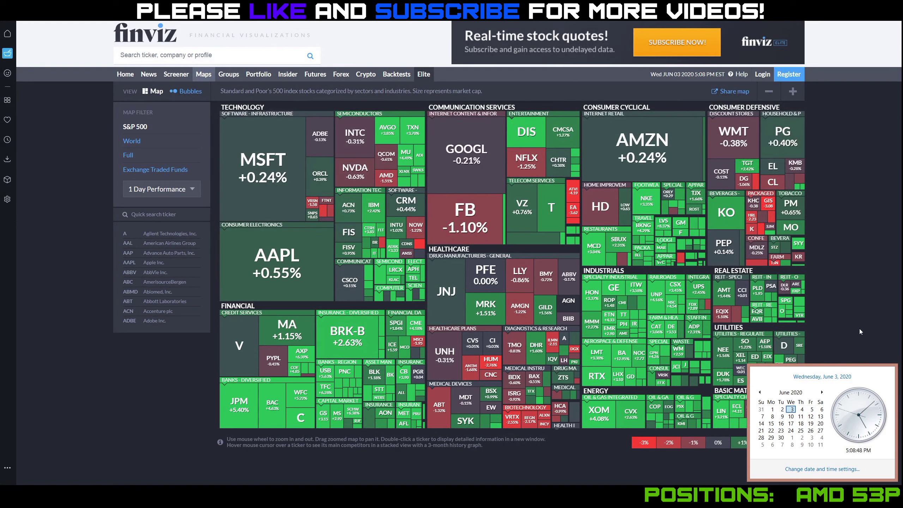
left_click(858, 310)
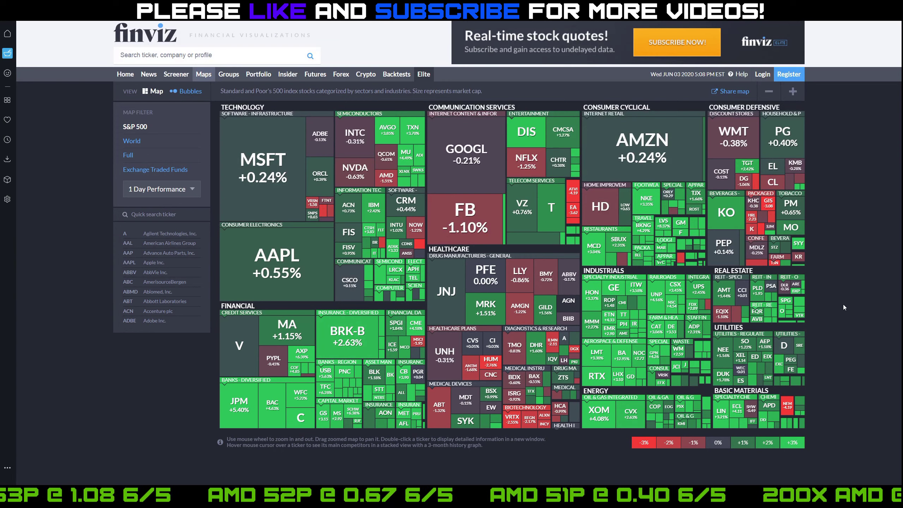
mouse_move(390, 157)
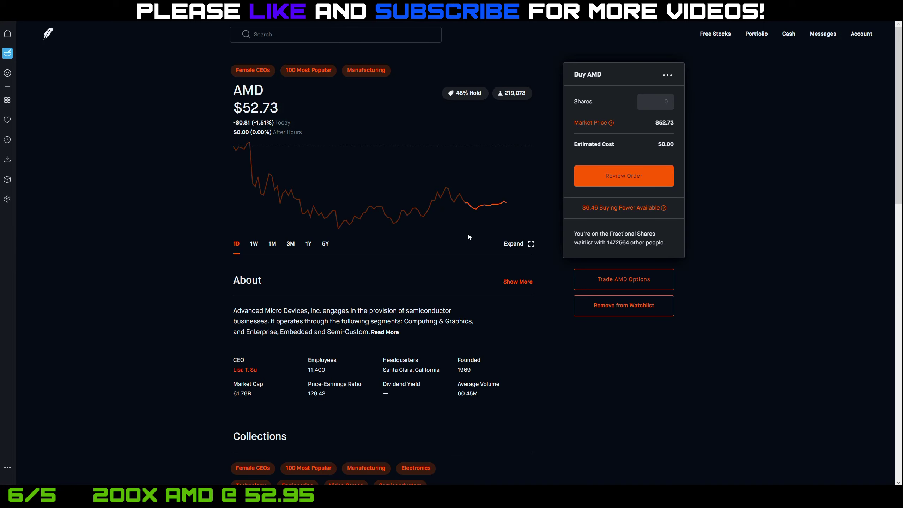
Step: Open the AMD options chain and review the sell calls expiring June 5 around the share price
left_click(592, 281)
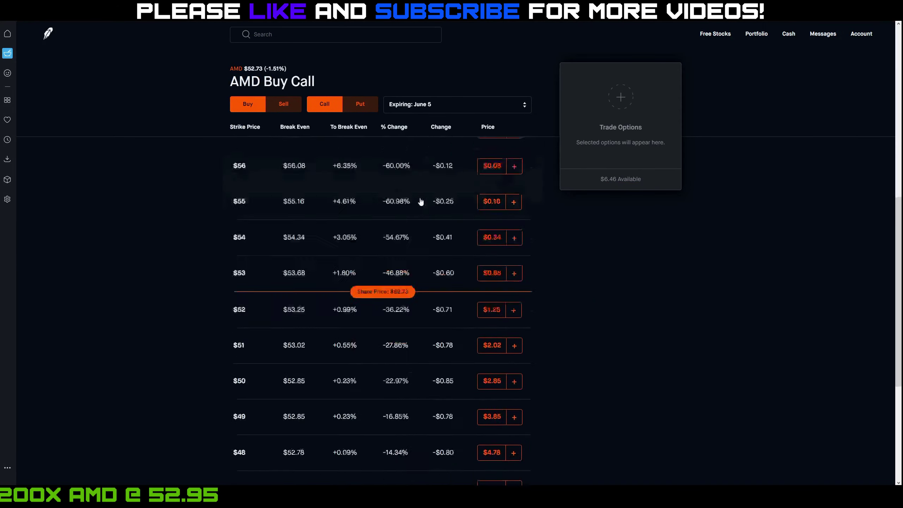
scroll(418, 201, "down", 3)
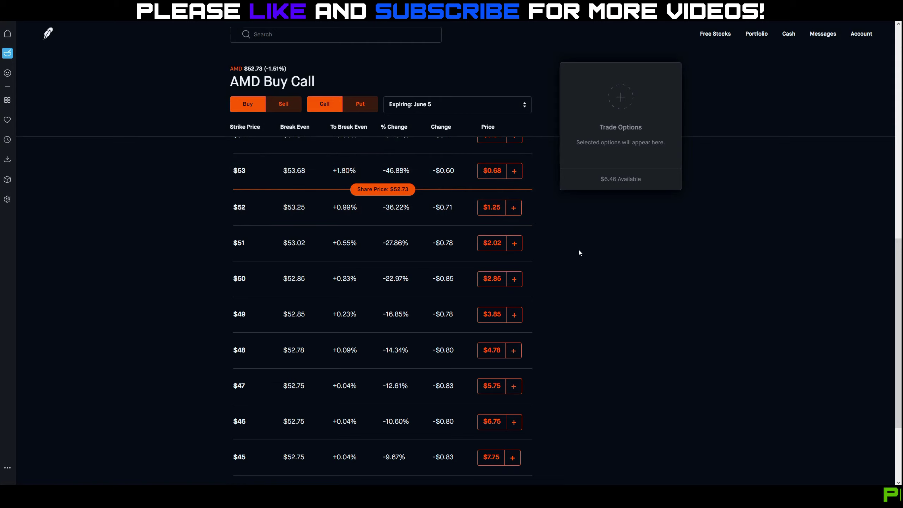
left_click(283, 104)
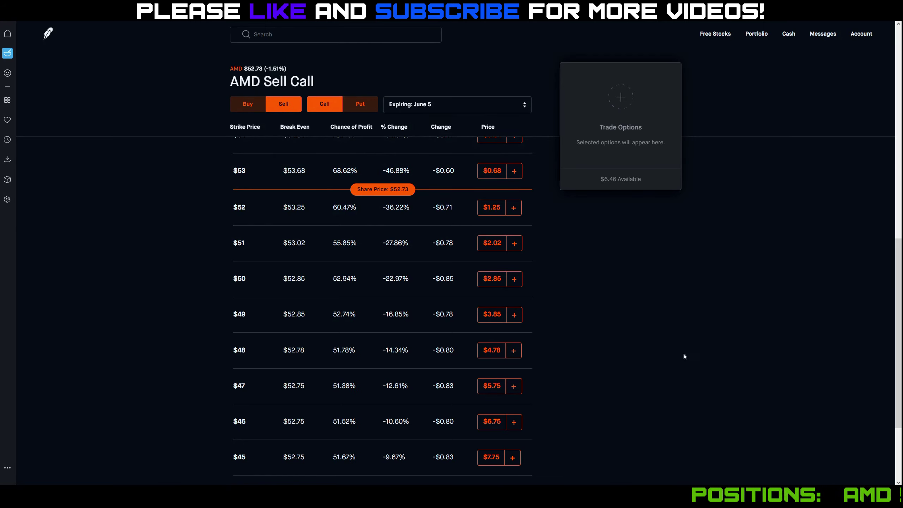
scroll(584, 323, "up", 3)
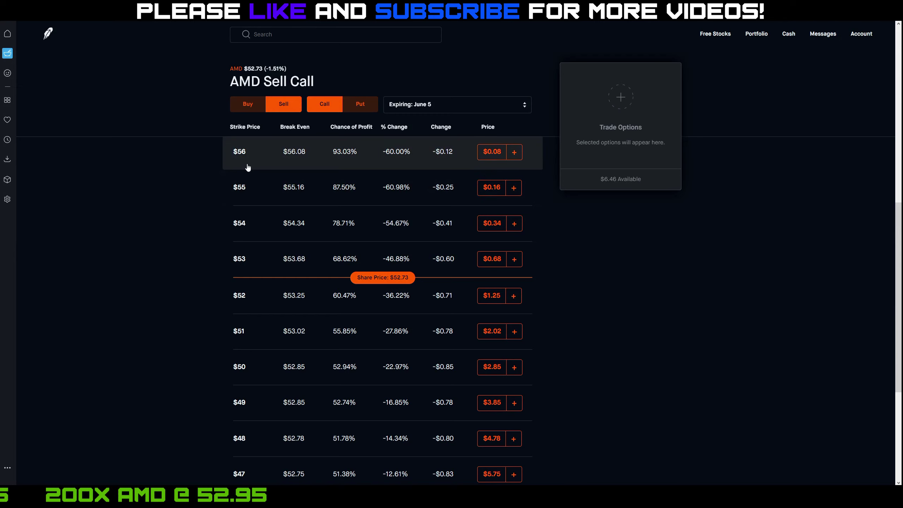
scroll(249, 171, "up", 1)
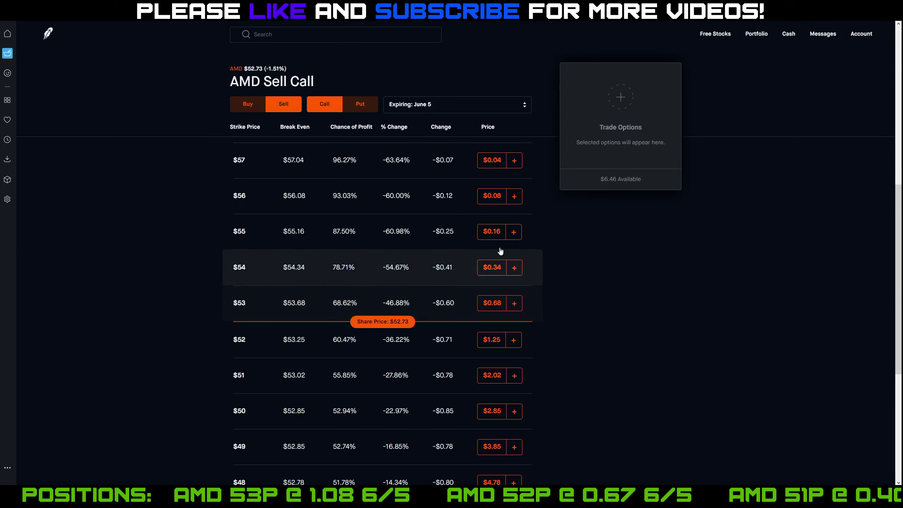
Step: Switch the AMD options chain to buying puts with the June 5 expiration
left_click(254, 108)
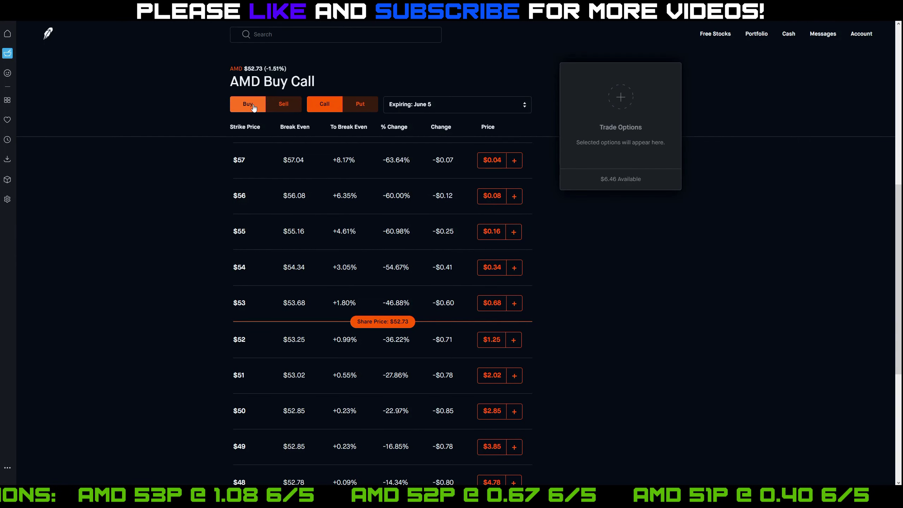
left_click(361, 104)
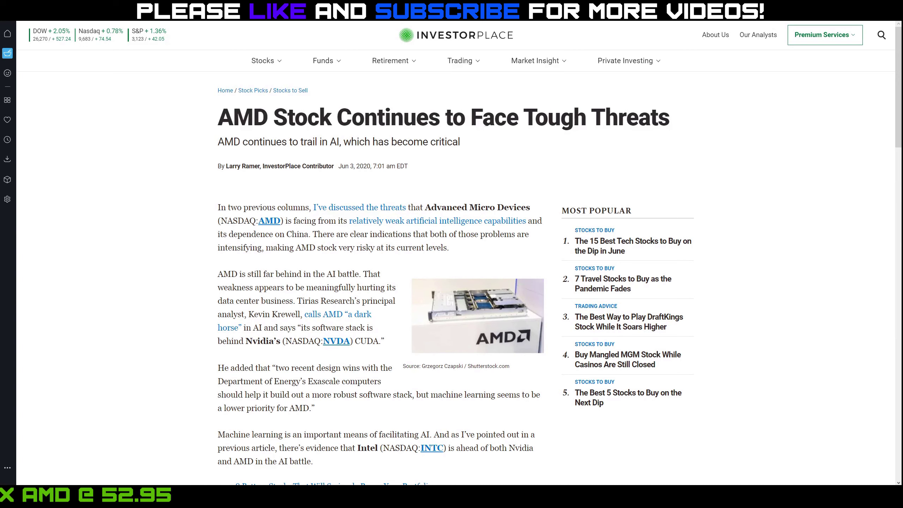
Step: Skim the InvestorPlace article "AMD Stock Continues to Face Tough Threats" for its AI and data center arguments
scroll(380, 271, "down", 4)
scroll(380, 271, "down", 6)
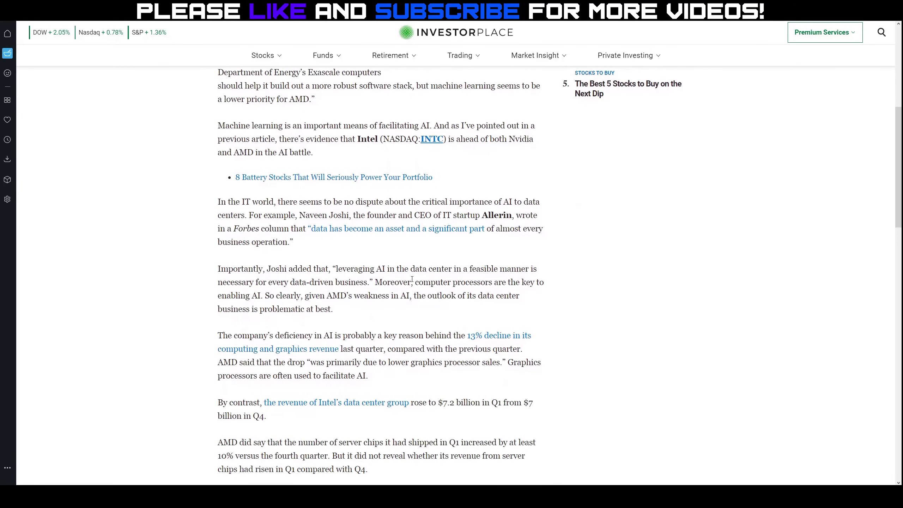
scroll(412, 282, "down", 1)
scroll(412, 282, "down", 1)
scroll(412, 282, "up", 4)
scroll(428, 186, "up", 15)
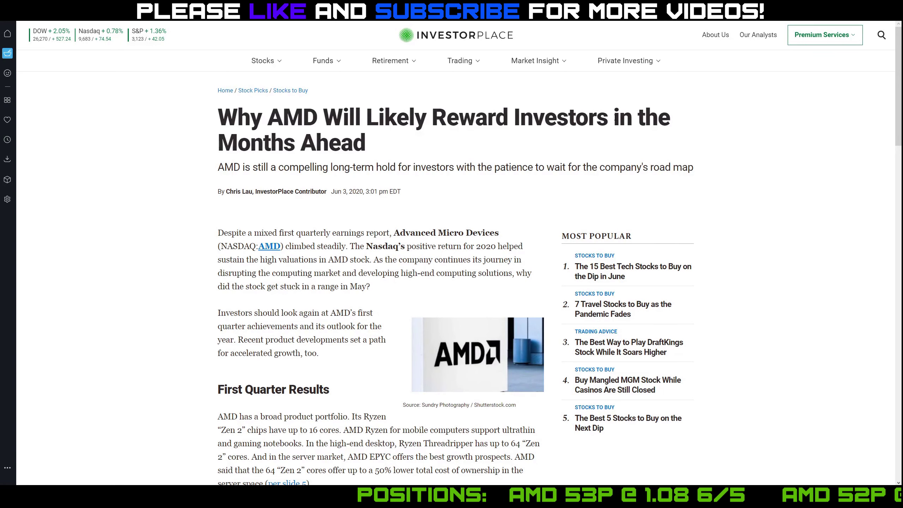
Step: Read the first-quarter results and 2020 outlook in the article "Why AMD Will Likely Reward Investors in the Months Ahead"
scroll(302, 249, "down", 7)
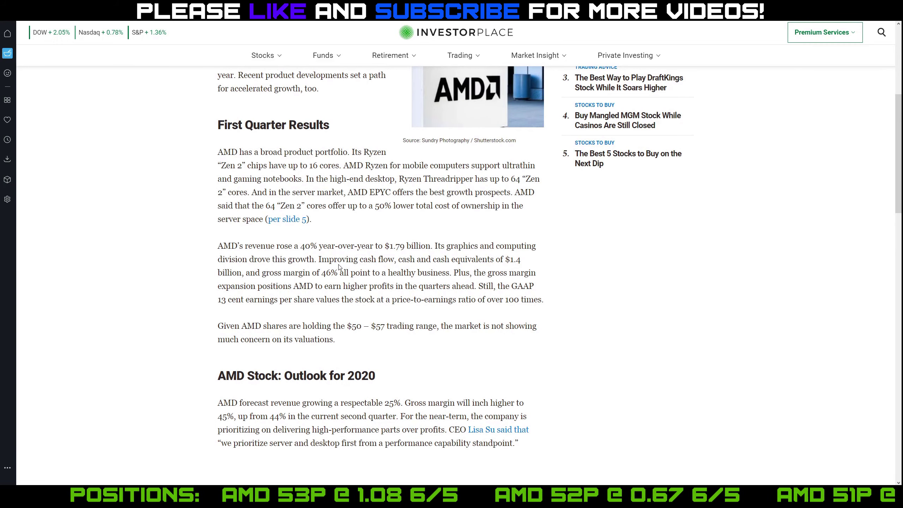
scroll(339, 267, "down", 1)
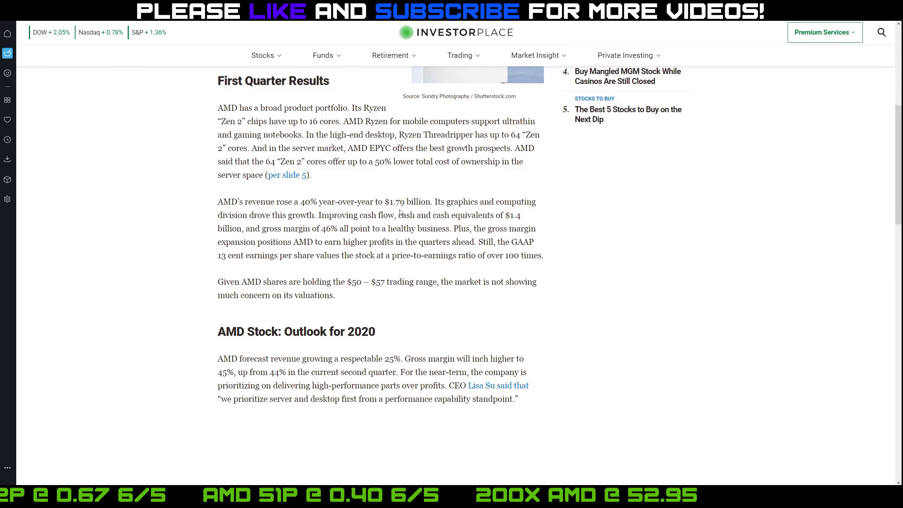
scroll(403, 212, "up", 4)
scroll(415, 244, "down", 1)
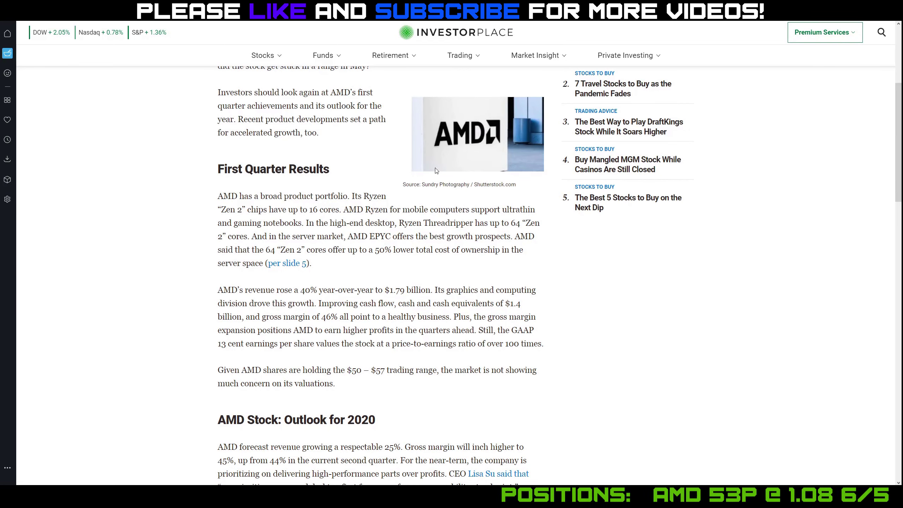
Step: Switch back to Robinhood, search for "mu", and view Micron Technology's one-week price chart
key("ctrl+Tab")
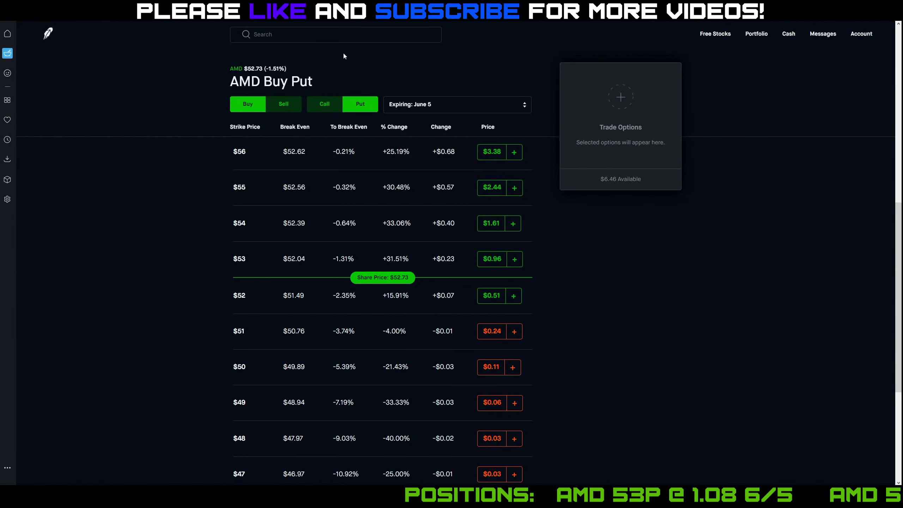
left_click(334, 36)
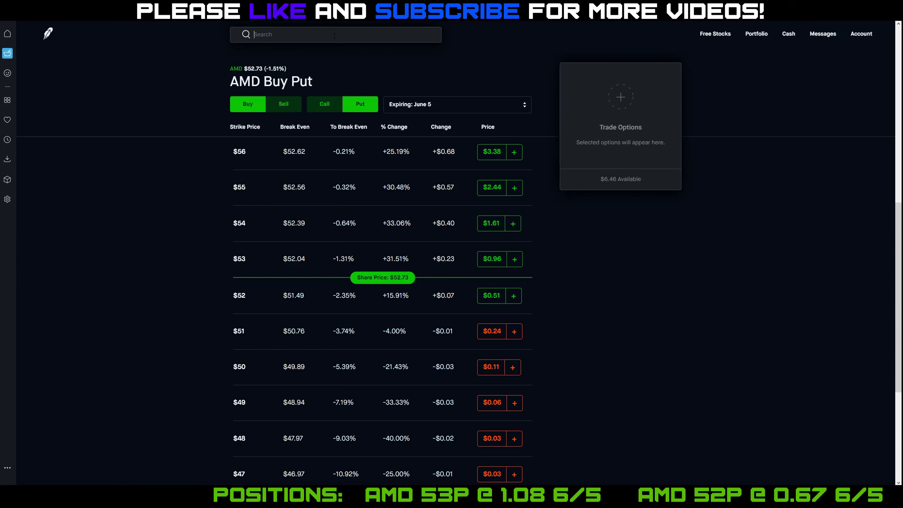
type("mu")
left_click(296, 67)
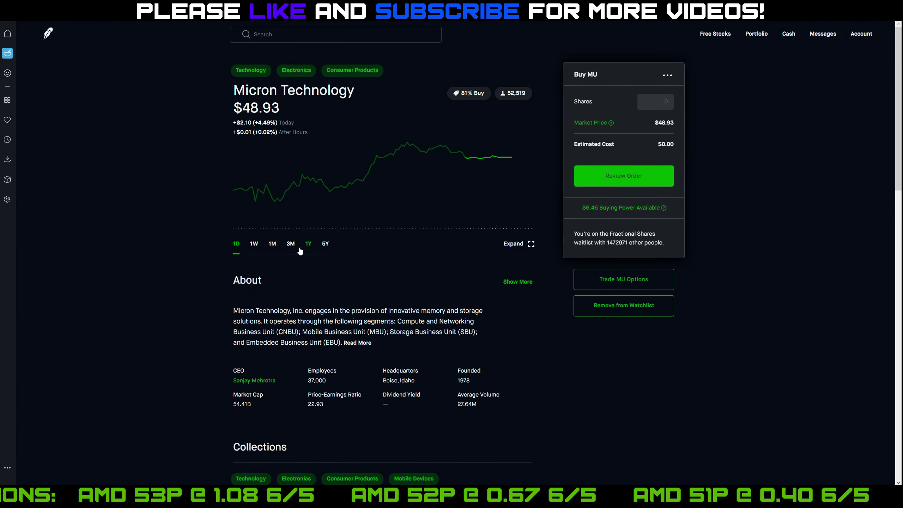
left_click(254, 243)
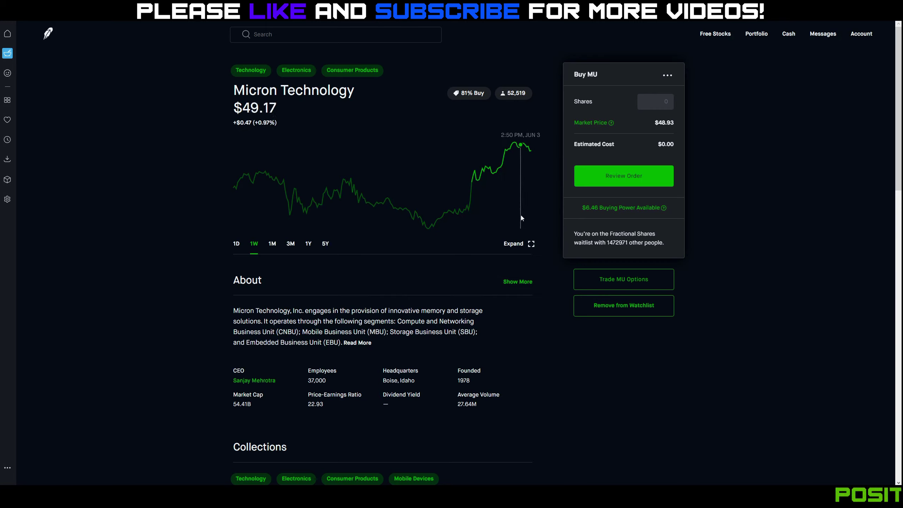
Step: Search for "dis" and open the Disney stock page to examine its one-day chart
left_click(382, 37)
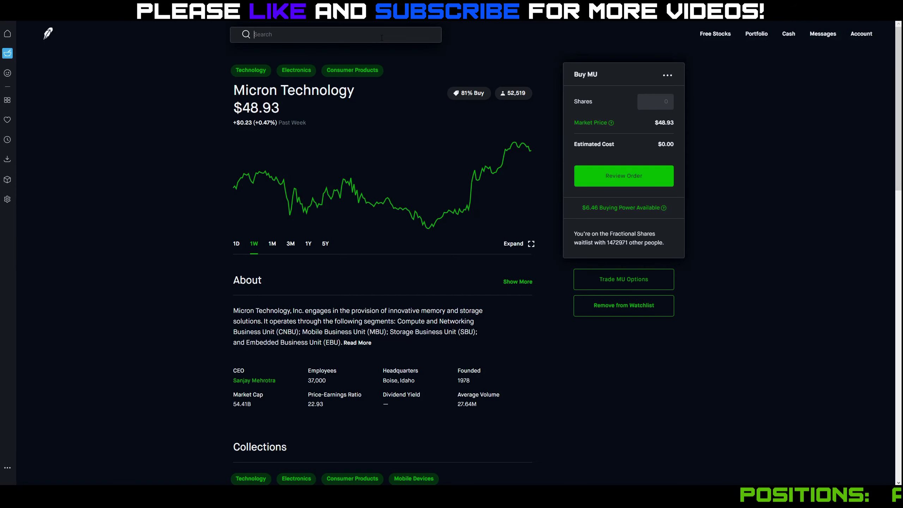
type("dis")
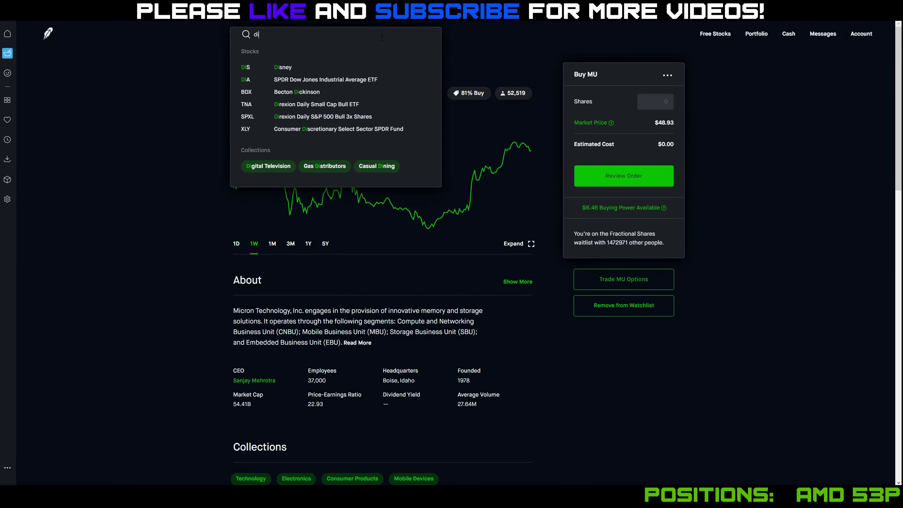
left_click(302, 71)
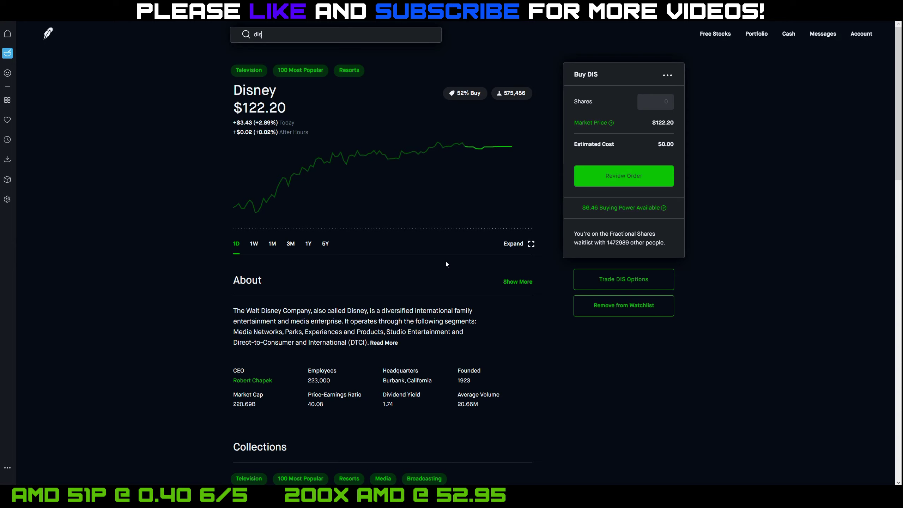
Step: Search for "iwm" and open the iShares Russell 2000 ETF page to examine its one-day chart
left_click_drag(265, 35, 219, 40)
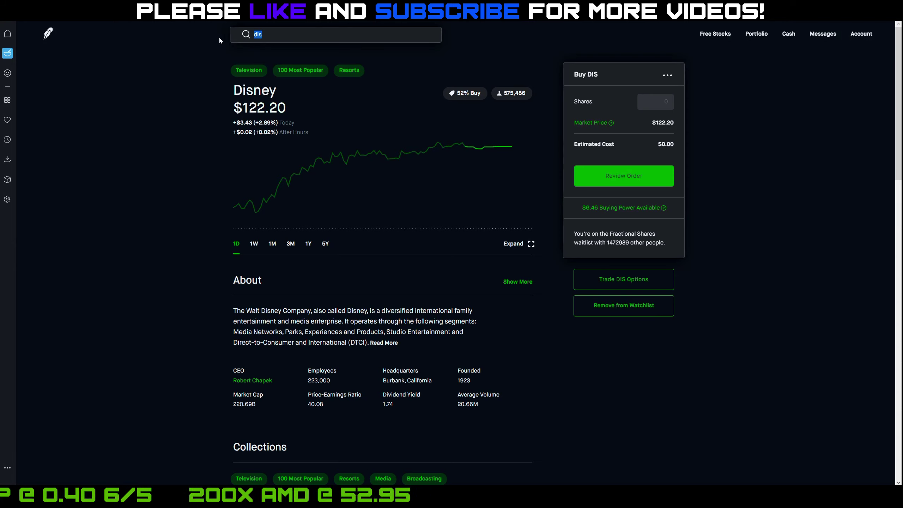
type("iw")
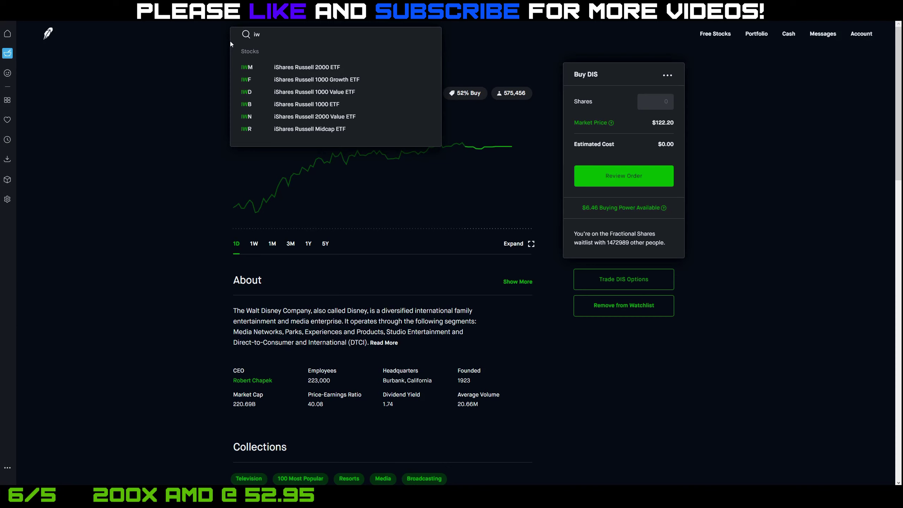
type("m")
left_click(281, 67)
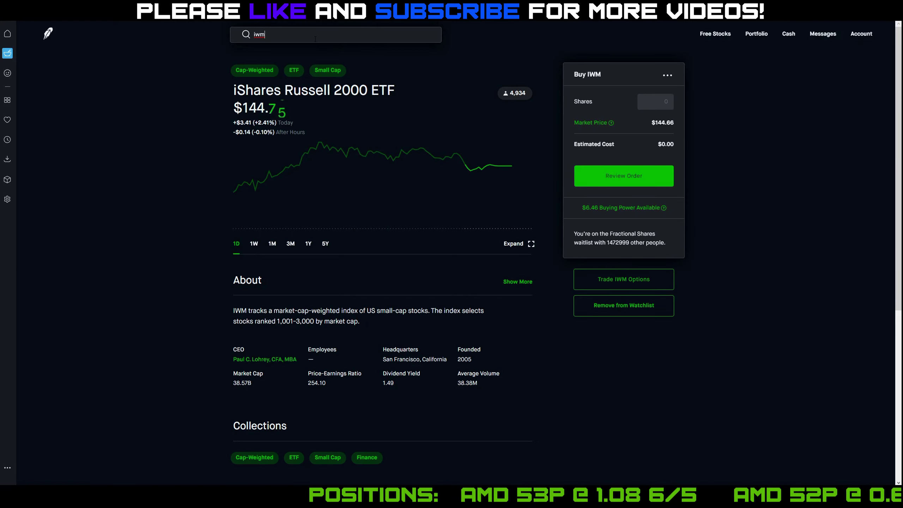
Step: Search for "qq" and open the PowerShares QQQ page
left_click(235, 35)
type("qq")
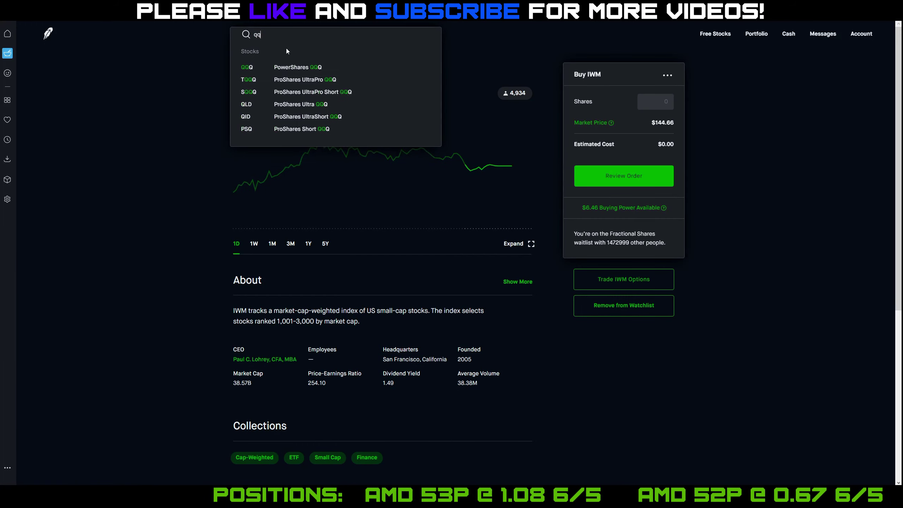
left_click(283, 67)
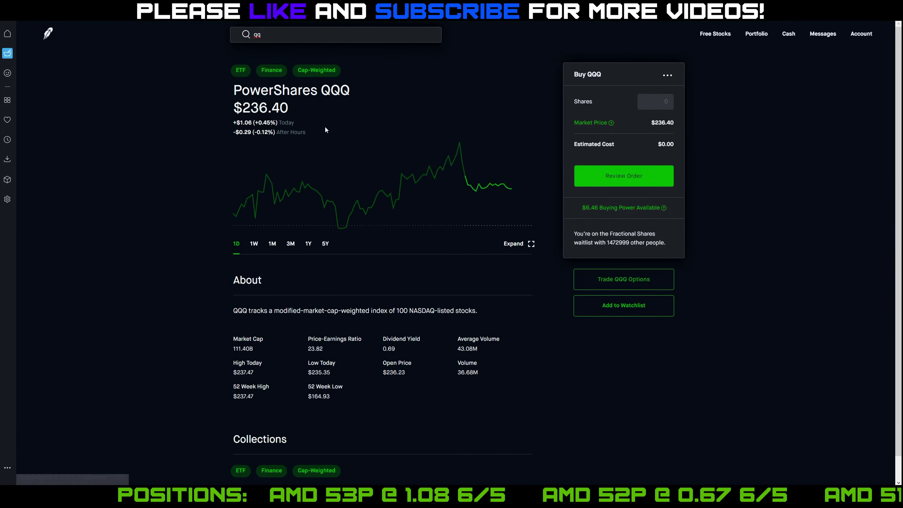
Step: Compare the QQQ price history on the one-year and one-day charts, ending on the one-year view
left_click(308, 244)
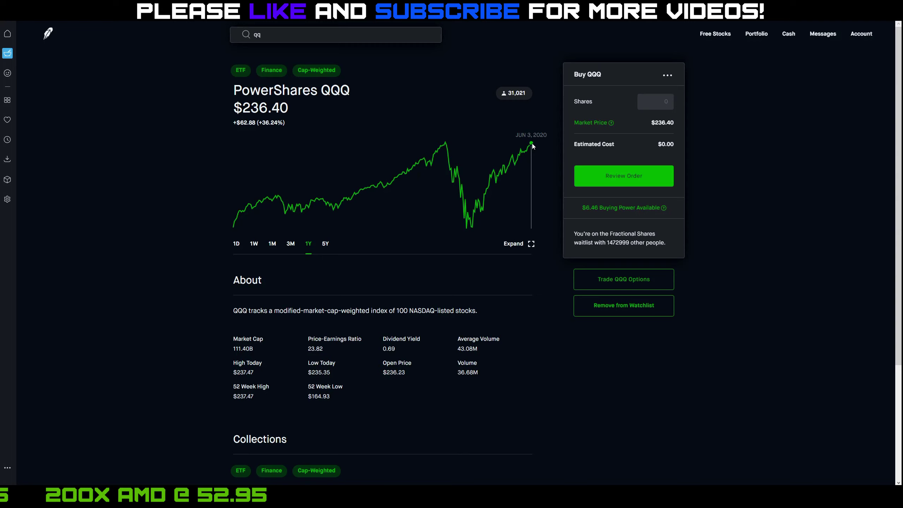
left_click(236, 244)
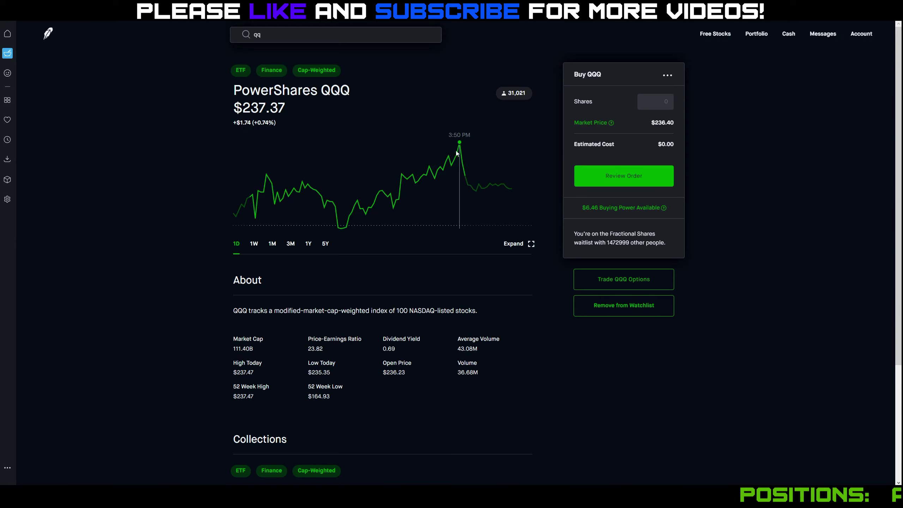
left_click(309, 245)
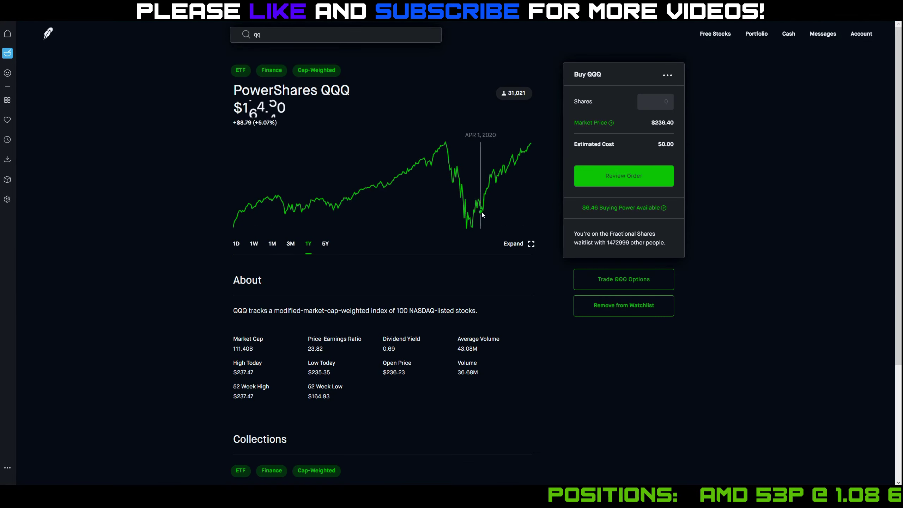